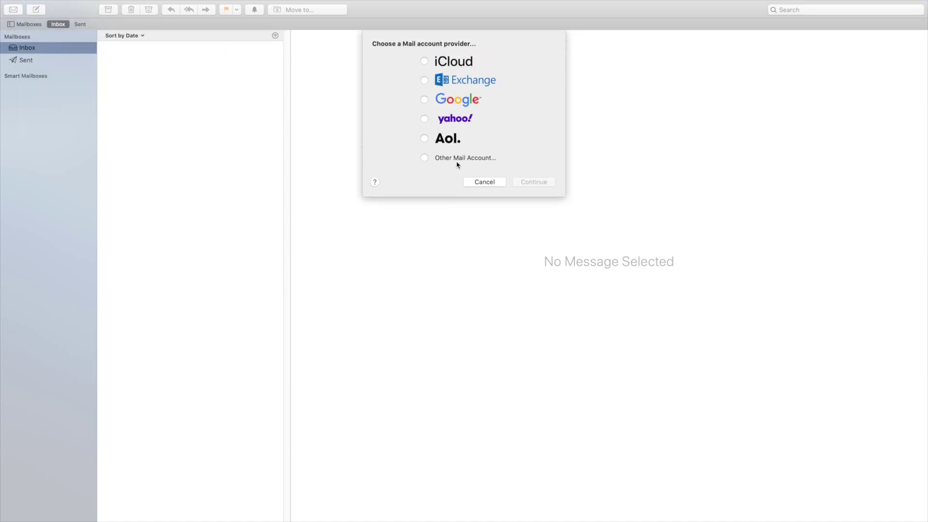
# - Choose Other Mail Account as the provider and continue to the account details form
pyautogui.click(458, 159)
pyautogui.click(533, 182)
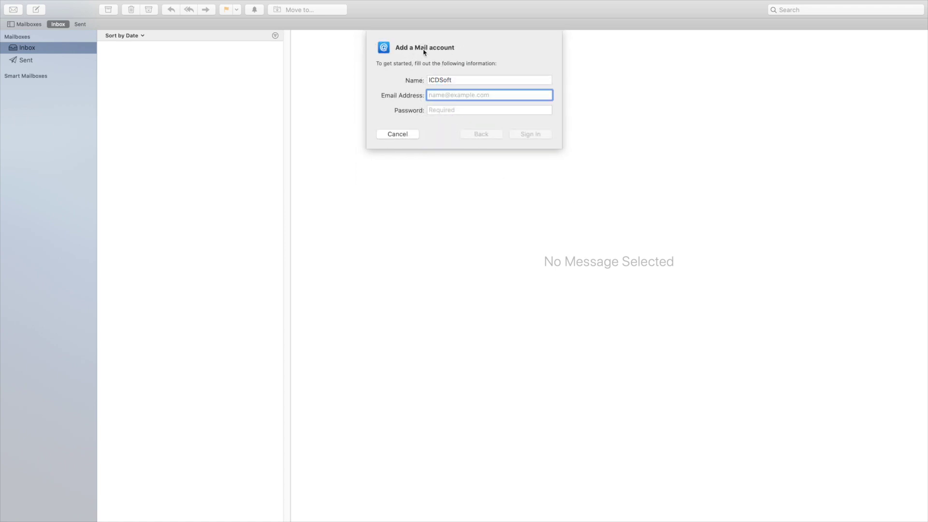
pyautogui.doubleClick(442, 79)
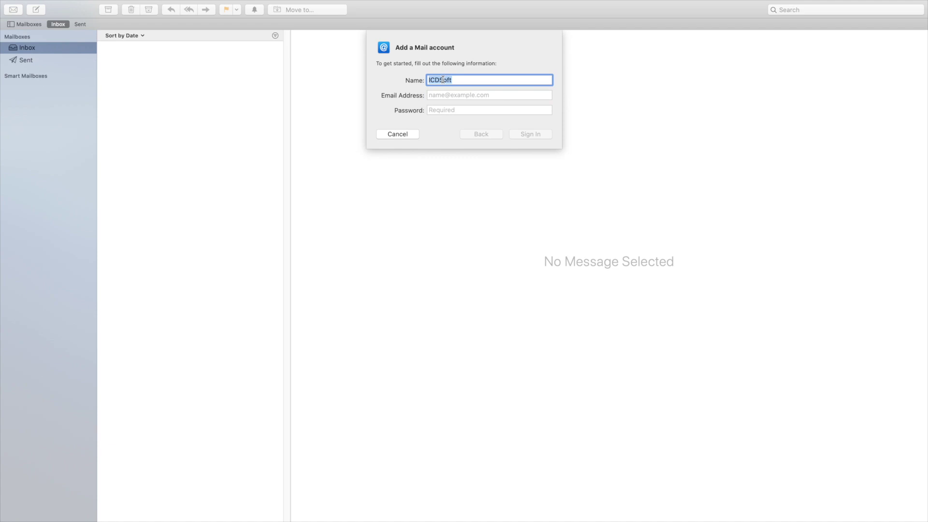
pyautogui.press('Tab')
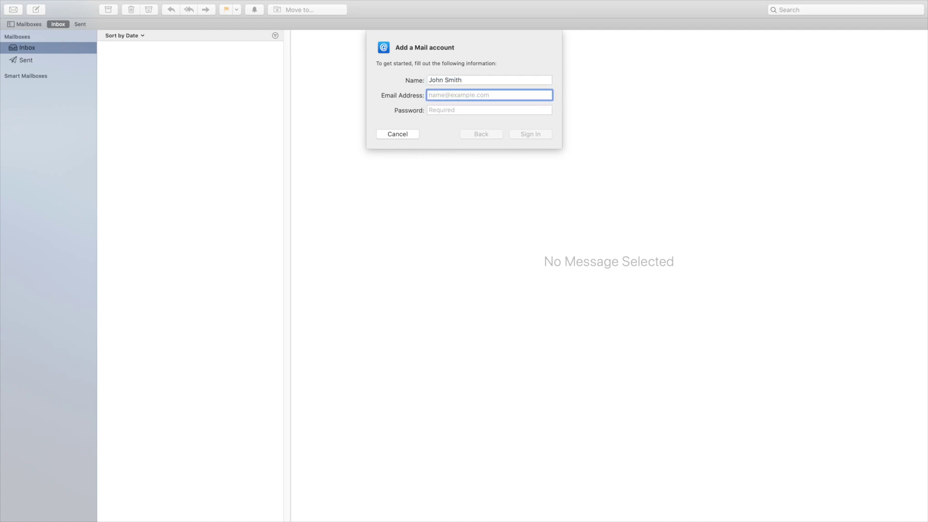
pyautogui.press('Tab')
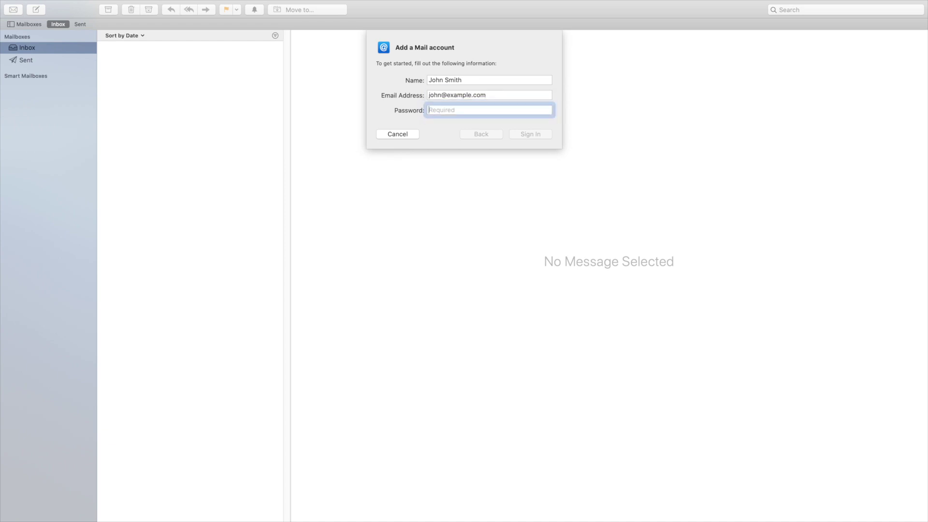
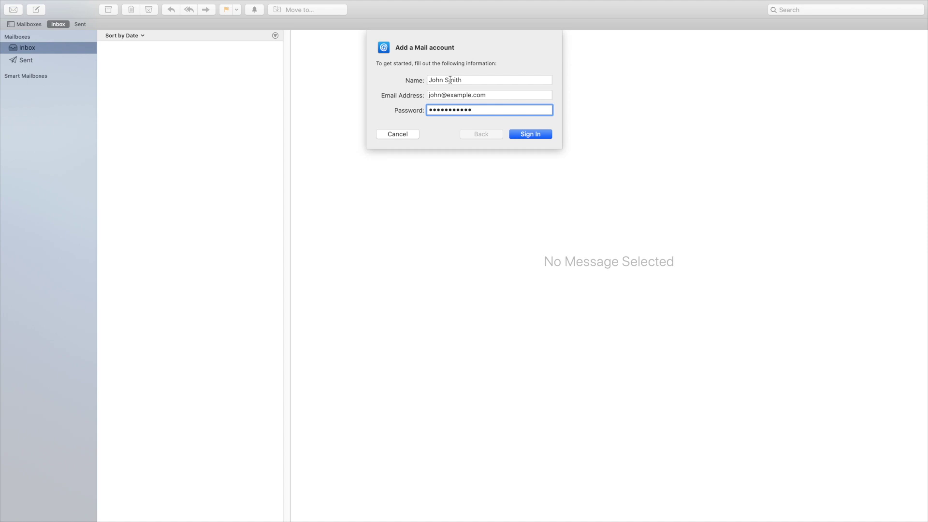
pyautogui.click(524, 134)
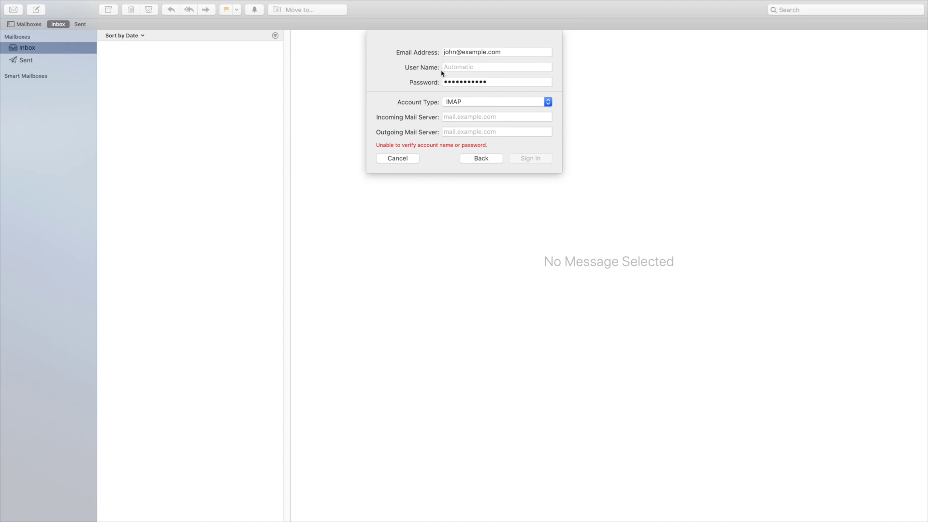
pyautogui.click(462, 53)
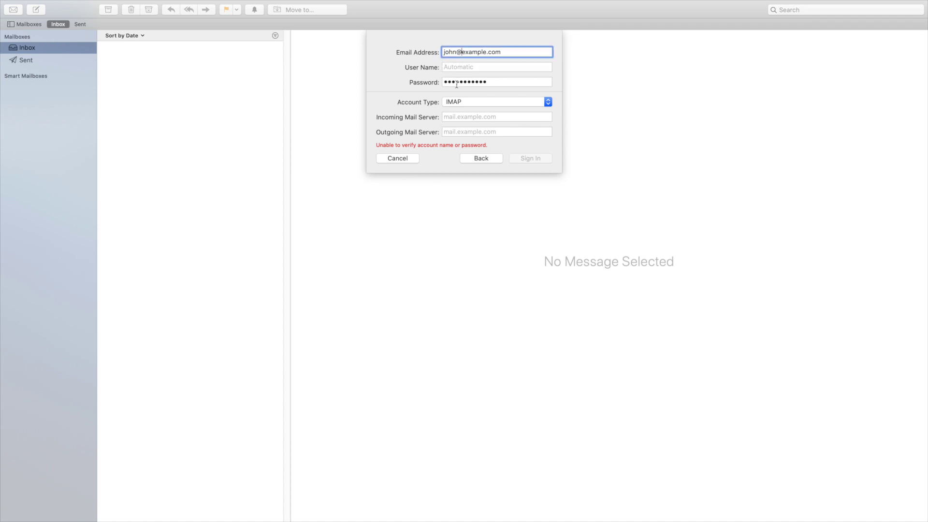
pyautogui.doubleClick(457, 82)
pyautogui.click(459, 86)
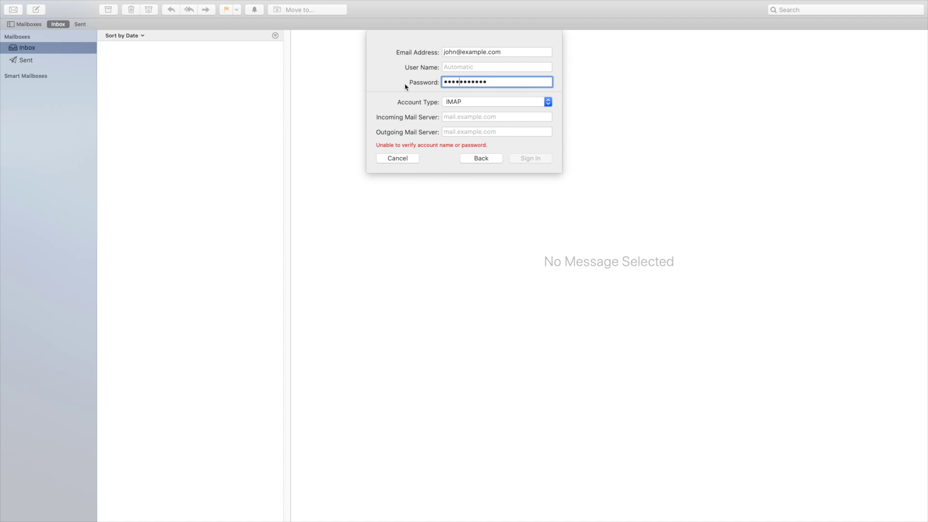
pyautogui.click(496, 67)
pyautogui.write('j')
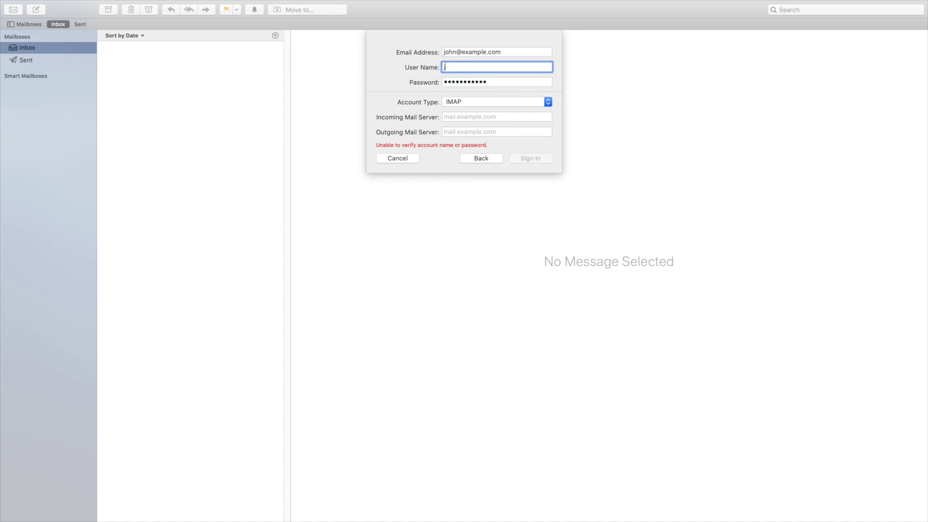
pyautogui.write('ohn@example.c')
pyautogui.write('om')
pyautogui.click(488, 102)
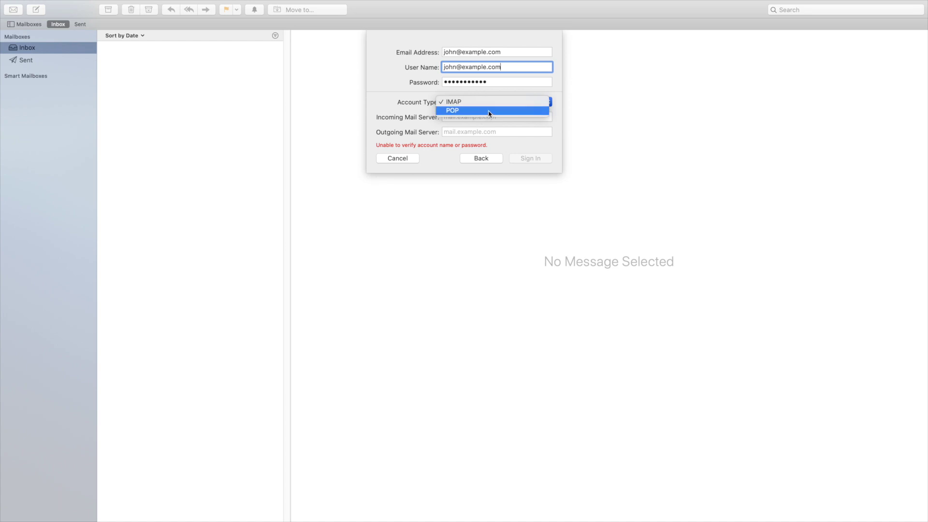
pyautogui.press('Escape')
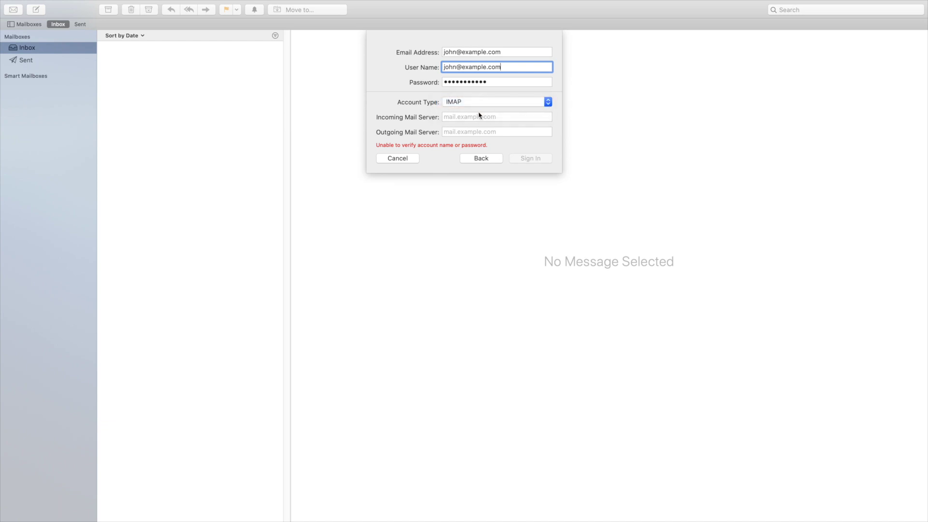
# - Use mail.s484.sureserver.com for both incoming and outgoing servers and sign in
pyautogui.click(478, 116)
pyautogui.write('ma')
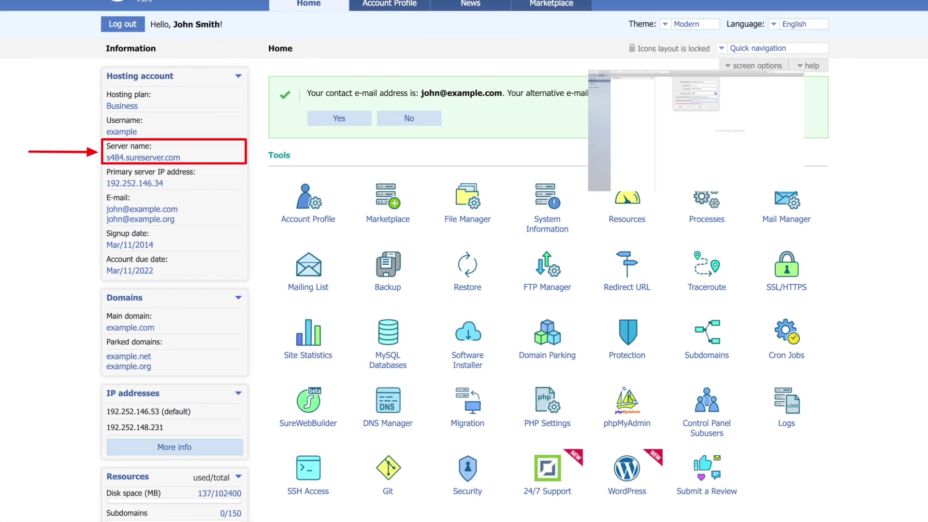
pyautogui.write('4')
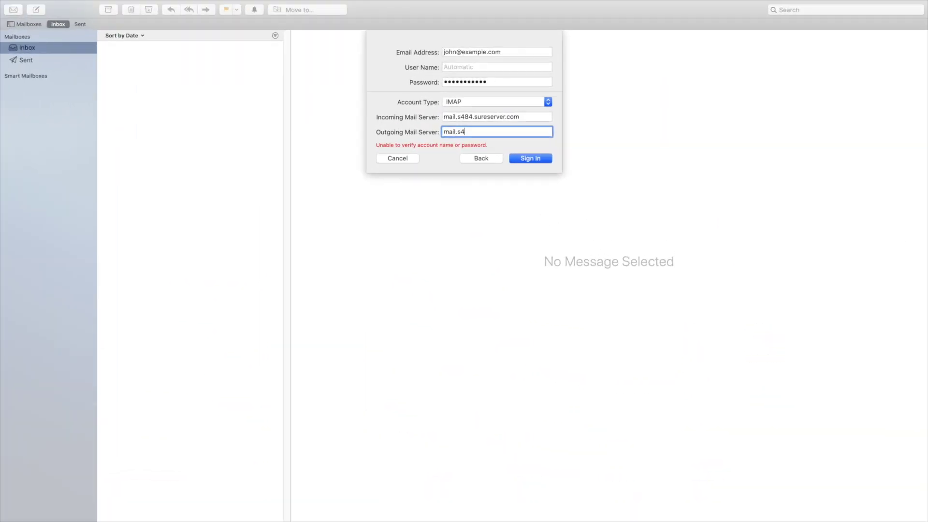
pyautogui.write('84.sureserver.')
pyautogui.write('com')
pyautogui.doubleClick(463, 132)
pyautogui.click(463, 131)
pyautogui.click(531, 132)
pyautogui.click(534, 158)
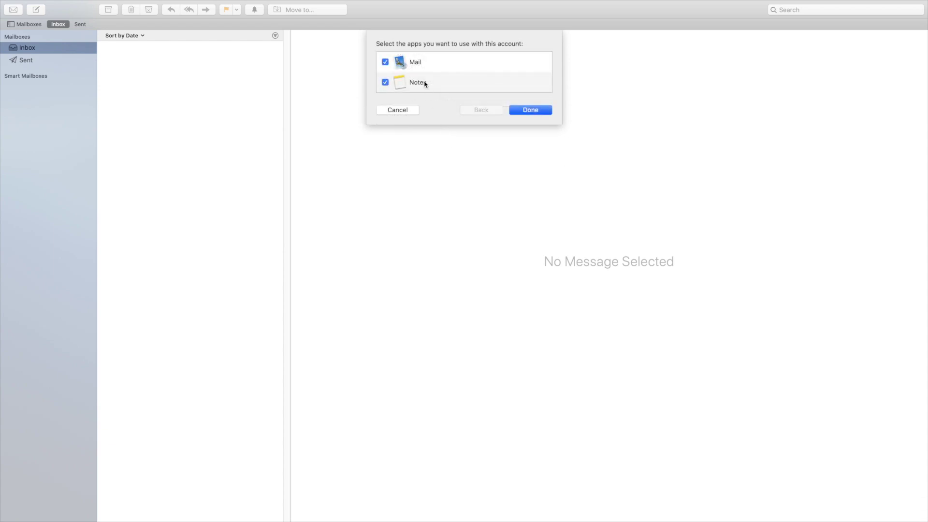
# - Uncheck Notes so the new account is used only for Mail
pyautogui.click(385, 82)
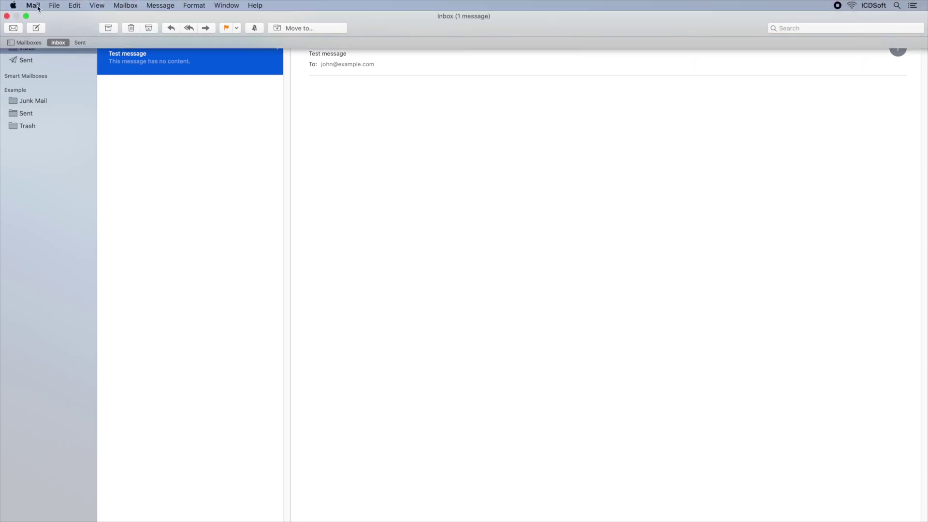
# - Show the Example account's Server Settings and disable automatic incoming connection management
pyautogui.click(34, 6)
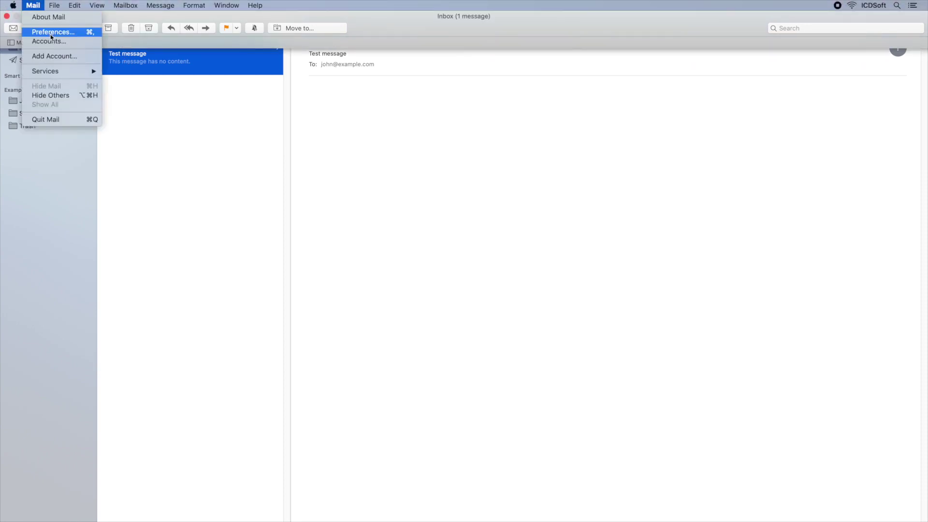
pyautogui.click(51, 31)
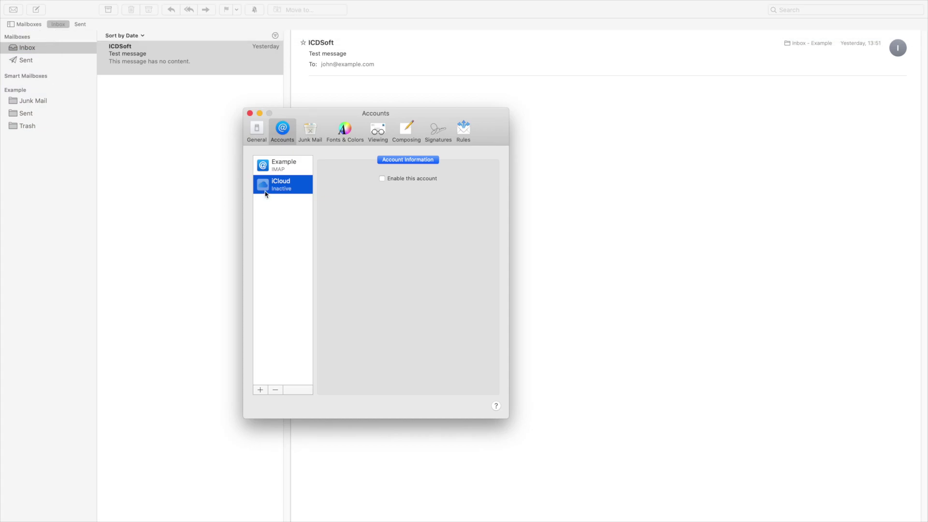
pyautogui.click(283, 165)
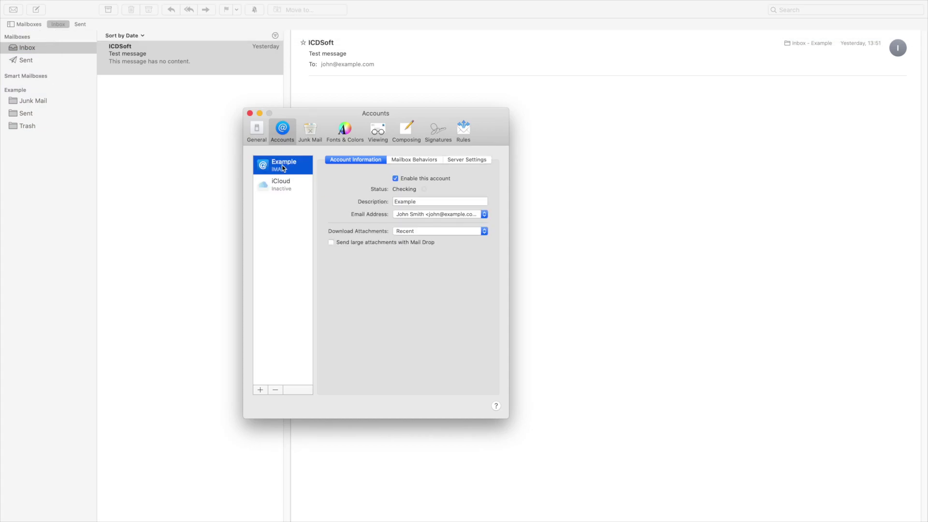
pyautogui.click(465, 159)
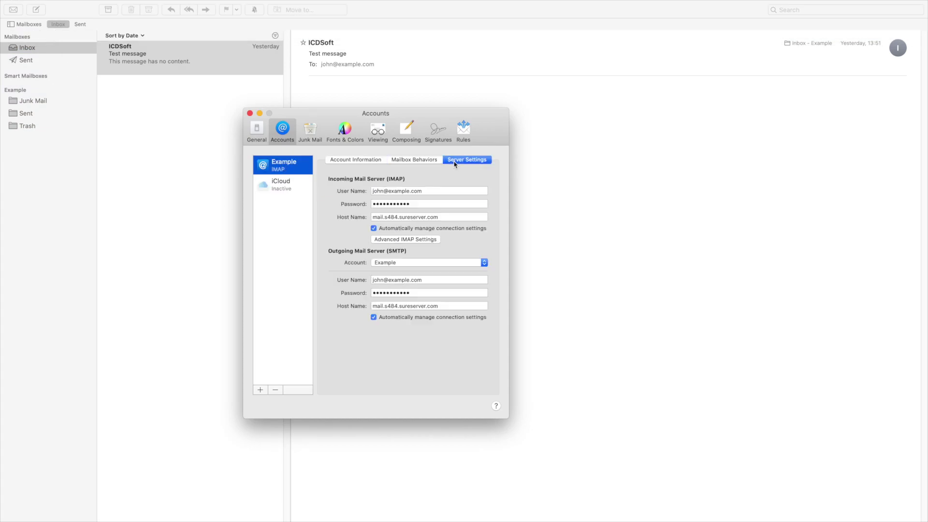
pyautogui.click(429, 229)
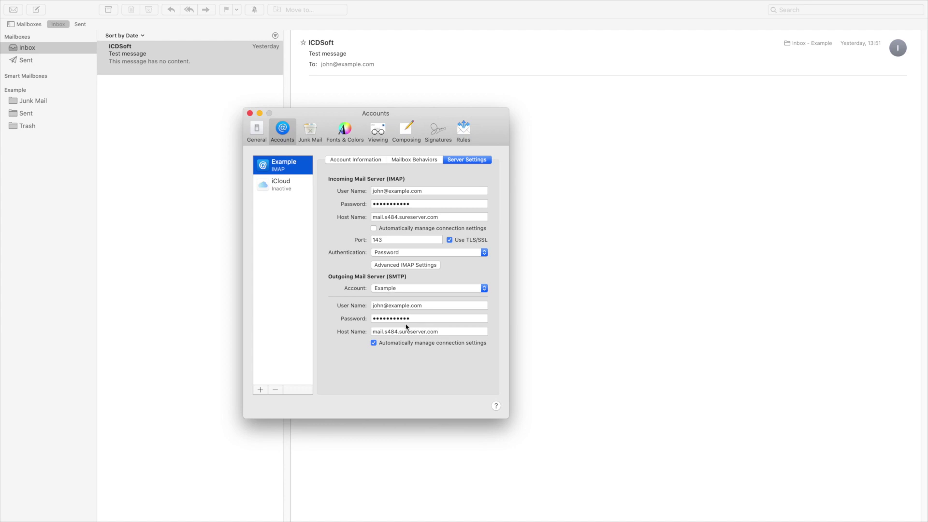
# - Manually set incoming port 993, outgoing port 587, and outgoing Password authentication
pyautogui.click(405, 342)
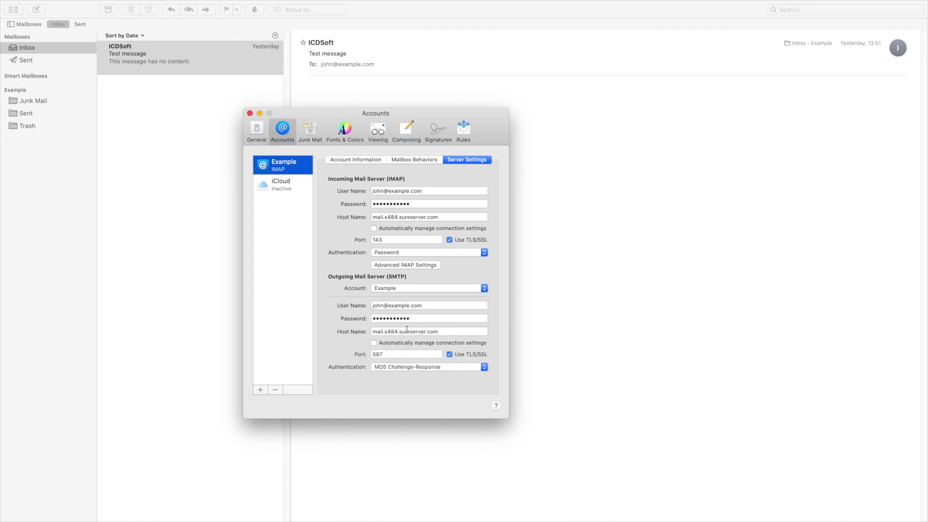
pyautogui.click(391, 240)
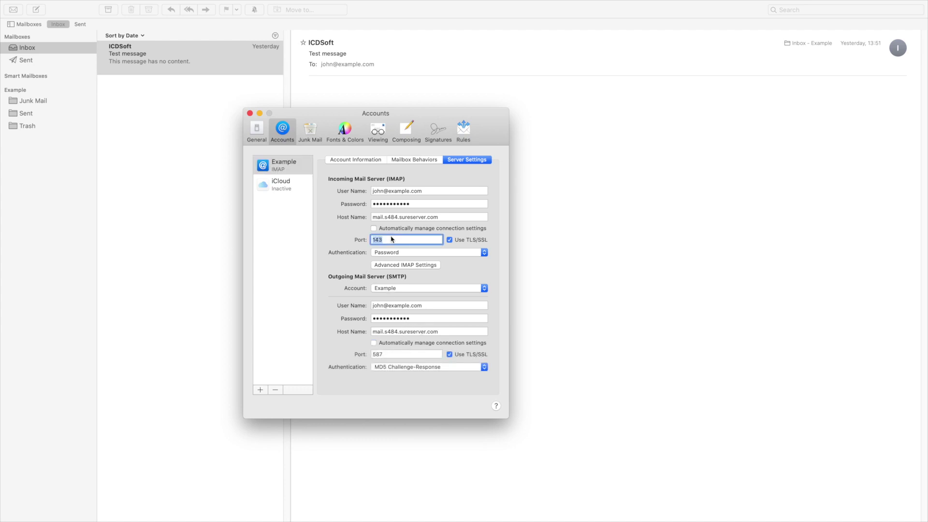
pyautogui.write('993')
pyautogui.click(391, 355)
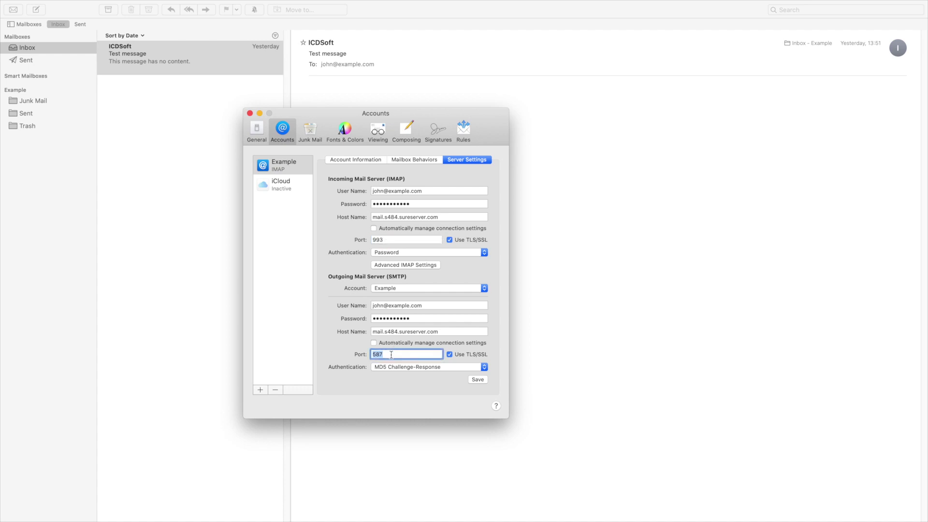
pyautogui.click(391, 354)
pyautogui.click(406, 367)
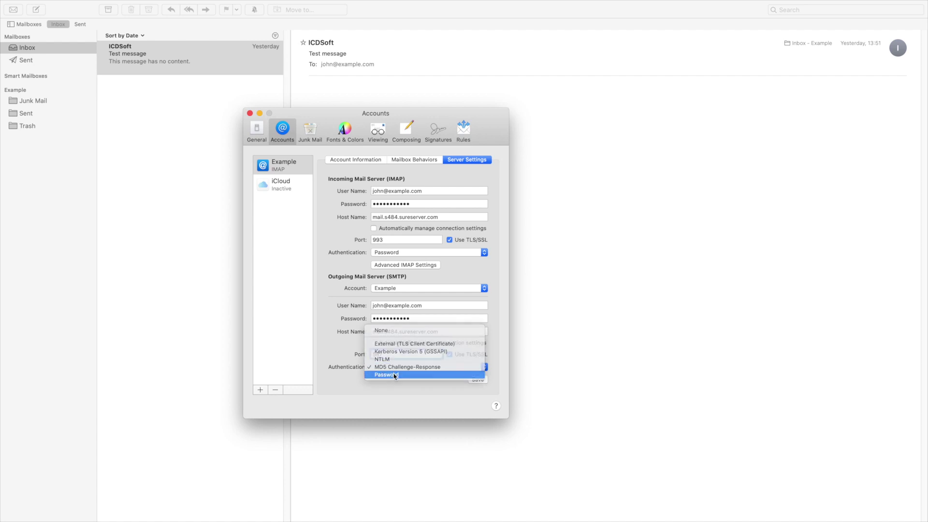
pyautogui.click(394, 375)
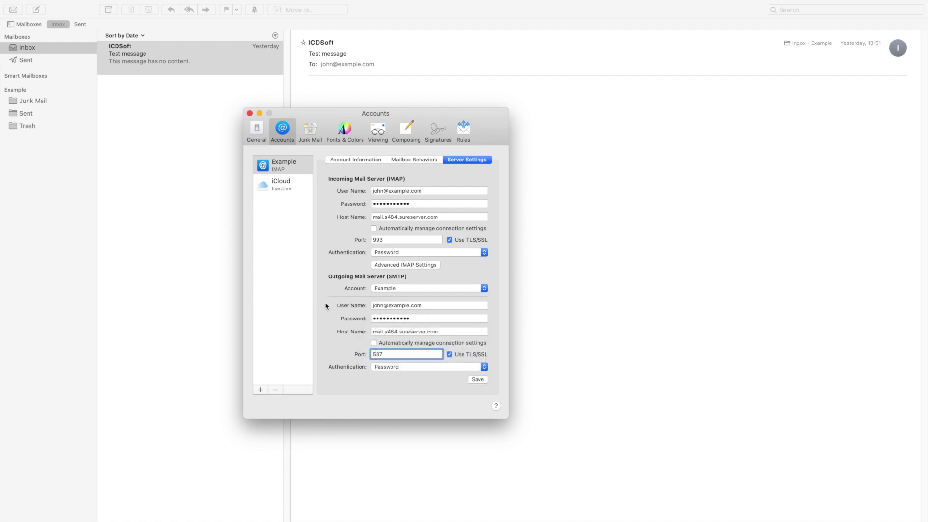
# - Review incoming and outgoing user names and passwords, then show Advanced IMAP Settings
pyautogui.click(393, 191)
pyautogui.doubleClick(394, 191)
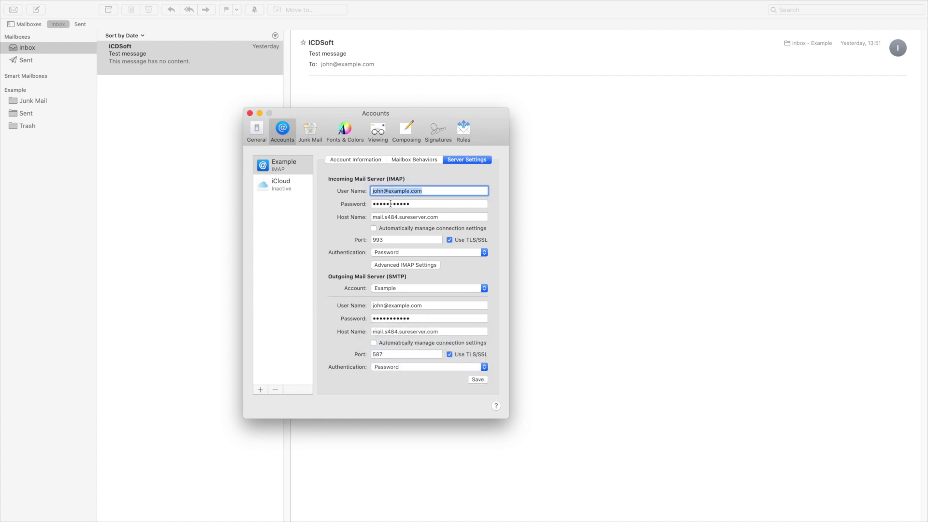
pyautogui.press('Tab')
pyautogui.click(391, 306)
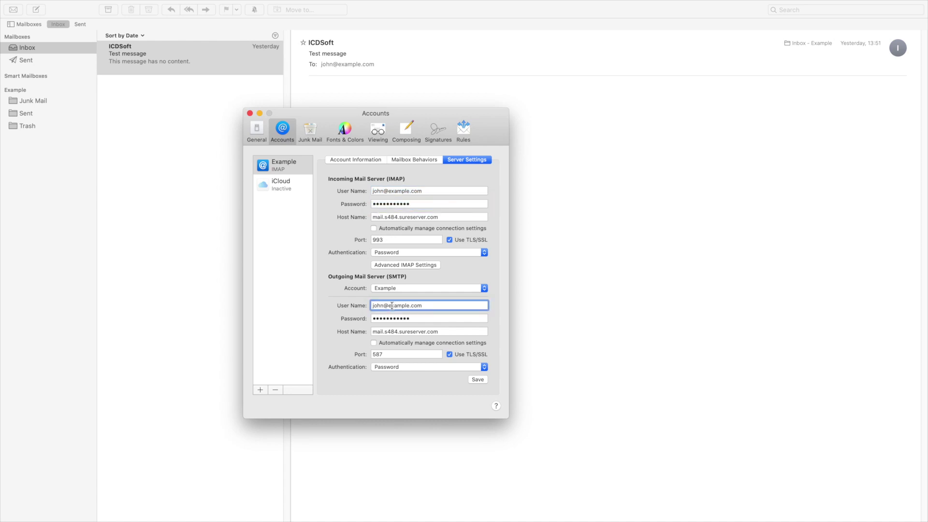
pyautogui.doubleClick(391, 305)
pyautogui.press('Tab')
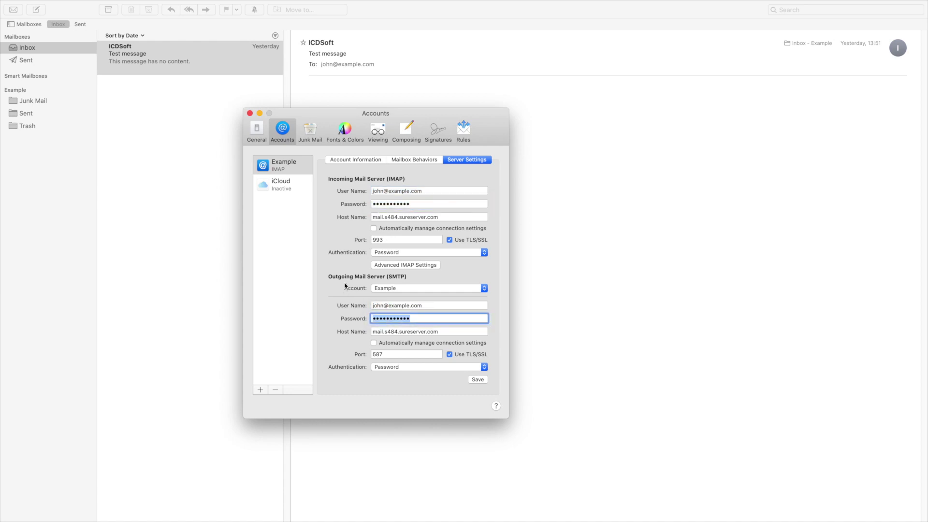
pyautogui.click(383, 266)
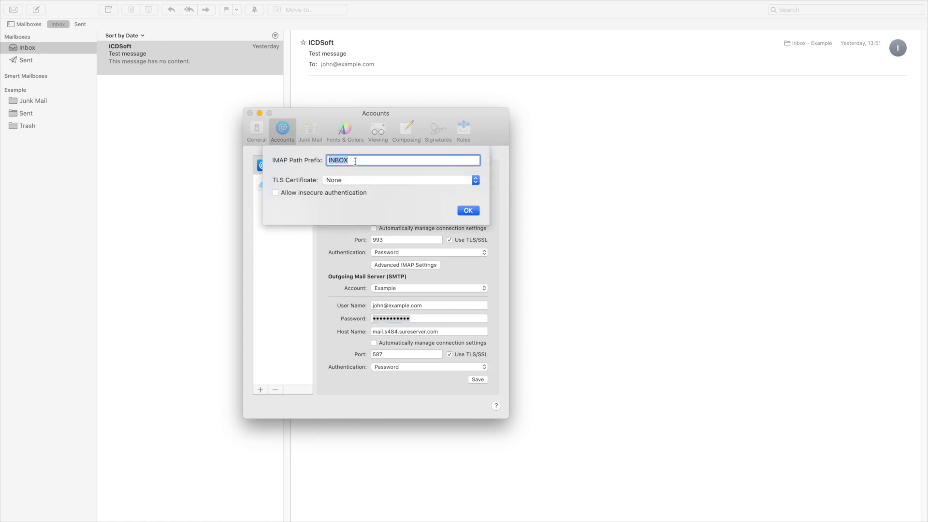
# - Accept the unchanged Advanced IMAP options, save the server settings, and close Preferences
pyautogui.click(468, 211)
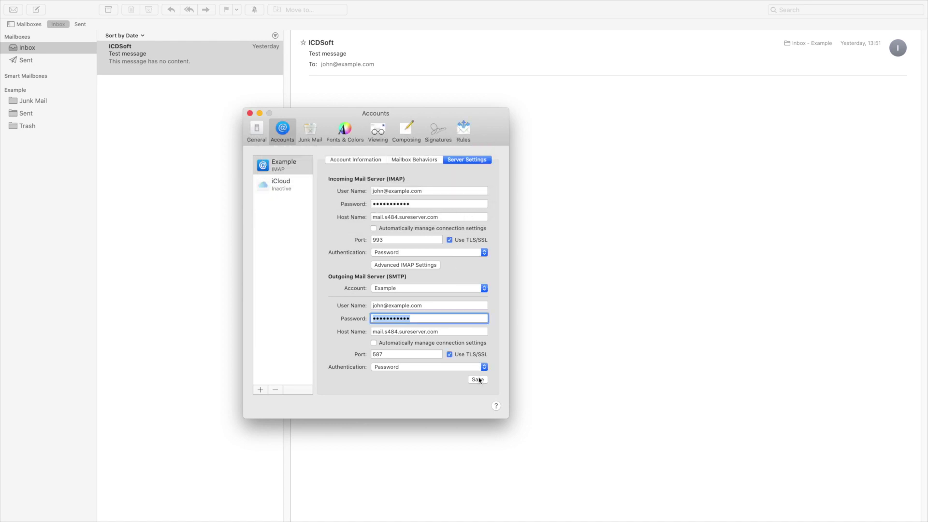
pyautogui.click(477, 379)
pyautogui.click(249, 114)
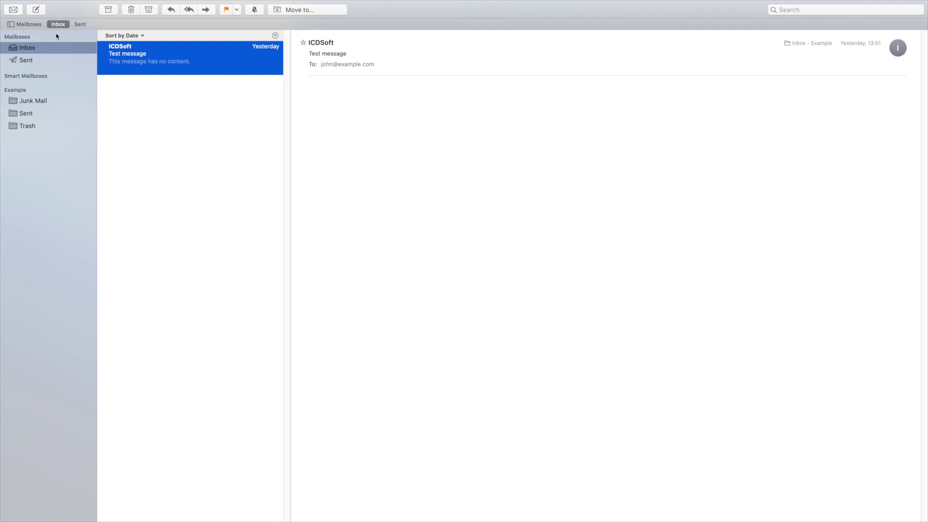
# - Open an empty new message window with the toolbar's Compose button
pyautogui.click(36, 10)
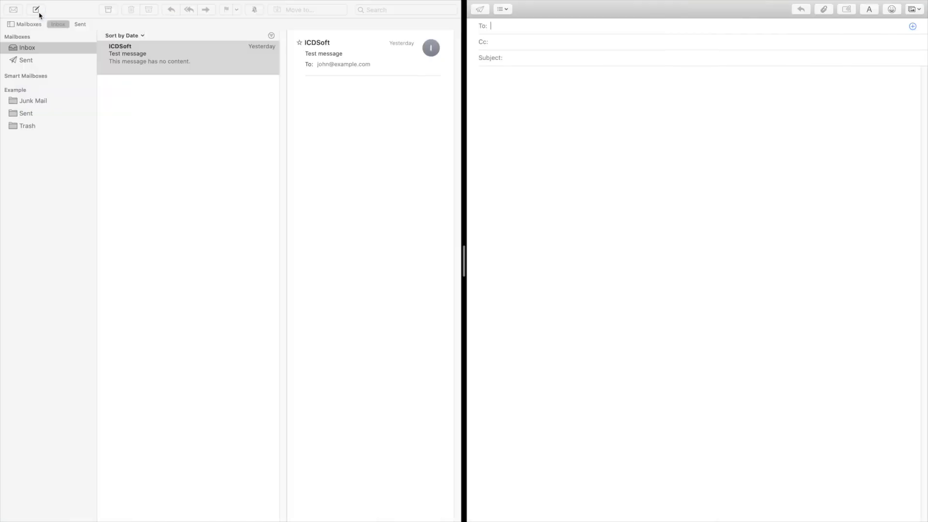